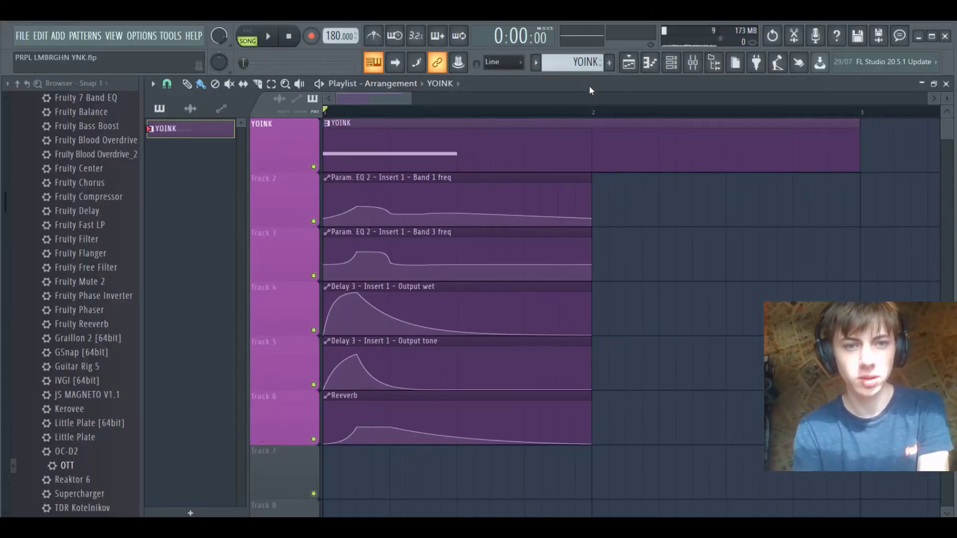
# Step: Play the song to audition the yoink sound, then stop it
pyautogui.press('space')
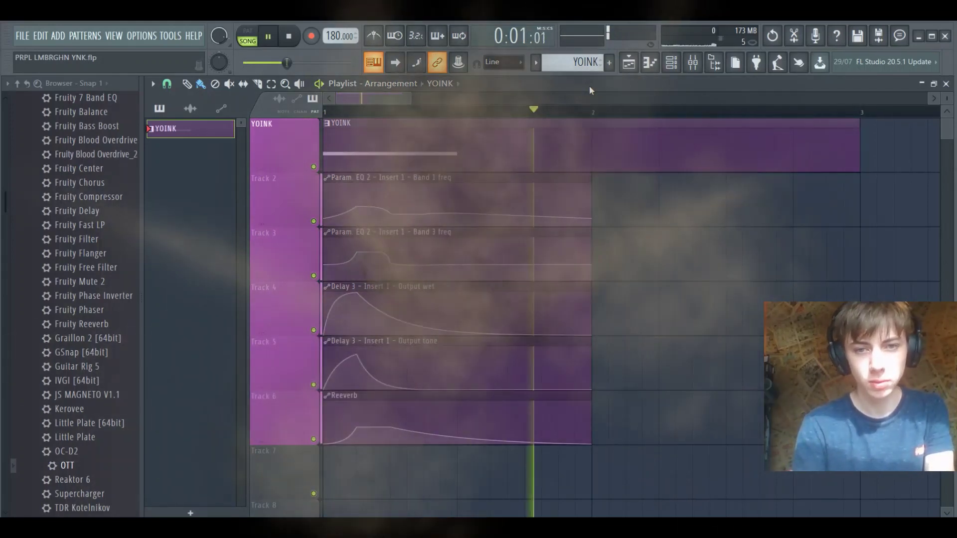
pyautogui.press('space')
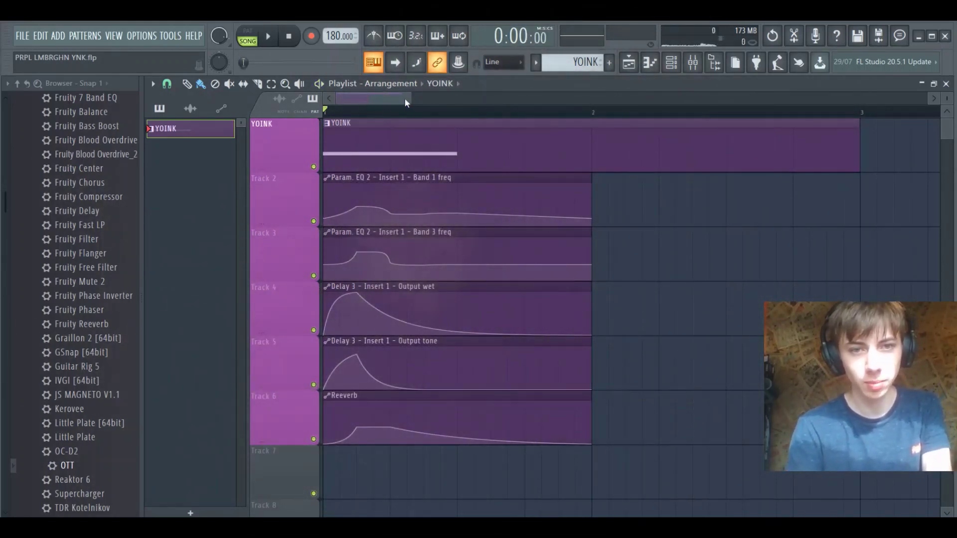
pyautogui.moveTo(405, 98); pyautogui.dragTo(451, 98)
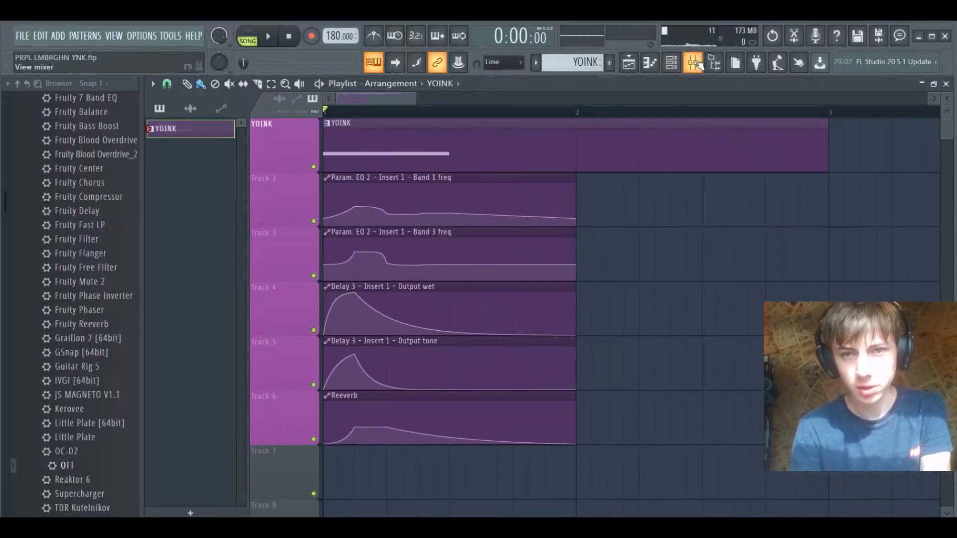
# Step: Open Sytrus on the Default channel from the channel rack and reposition its window
pyautogui.click(671, 63)
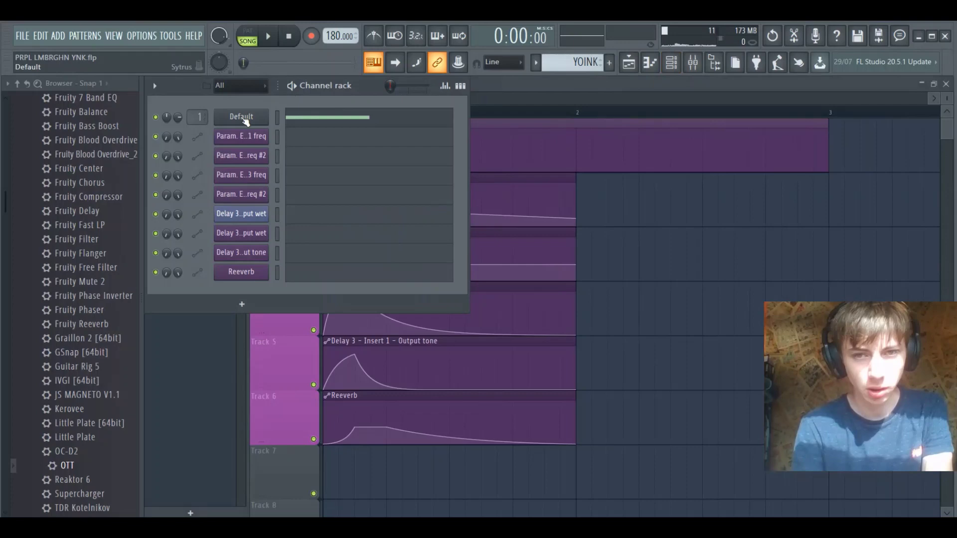
pyautogui.click(244, 119)
pyautogui.moveTo(593, 131); pyautogui.dragTo(566, 75)
# Step: Check the Insert 1 mixer, then play the song with the channel rack reopened and stop it
pyautogui.click(693, 63)
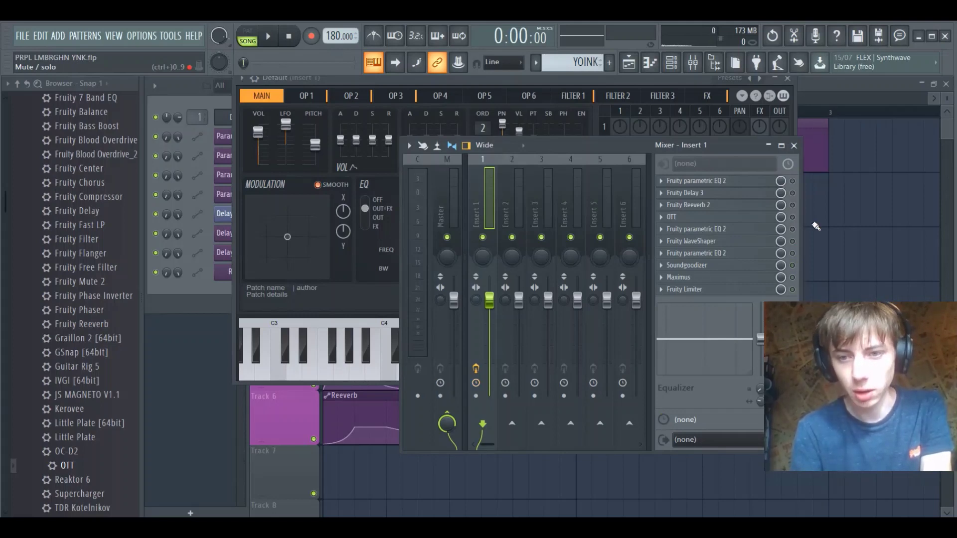
pyautogui.click(827, 83)
pyautogui.press('space')
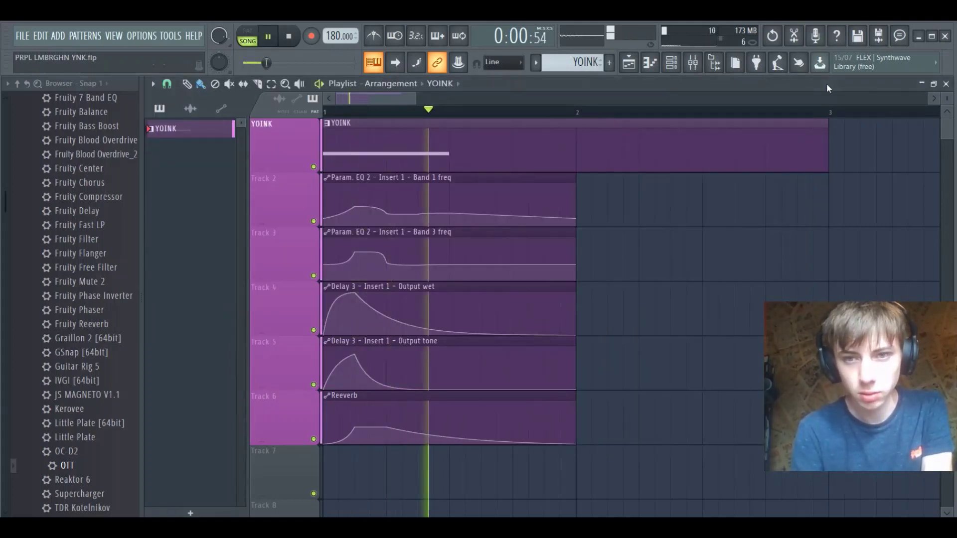
pyautogui.click(672, 62)
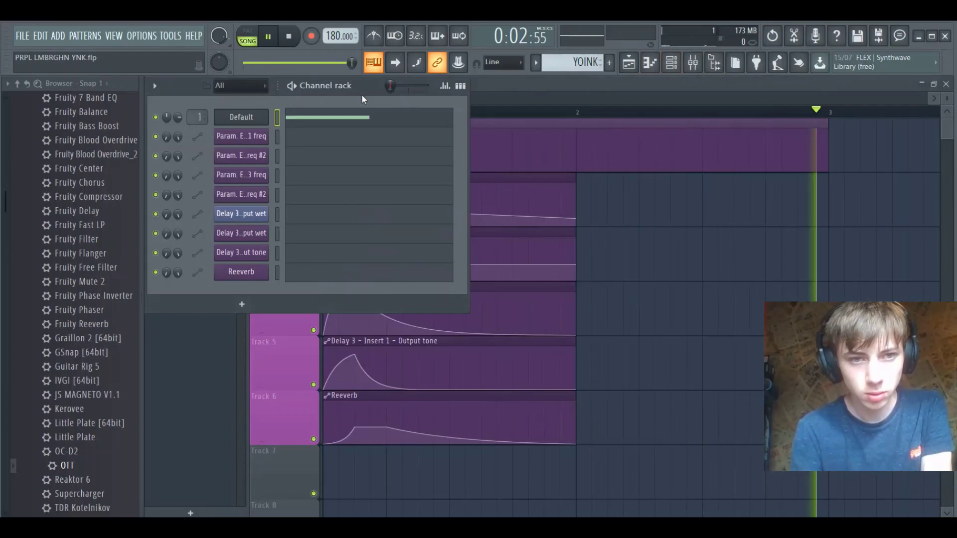
pyautogui.press('space')
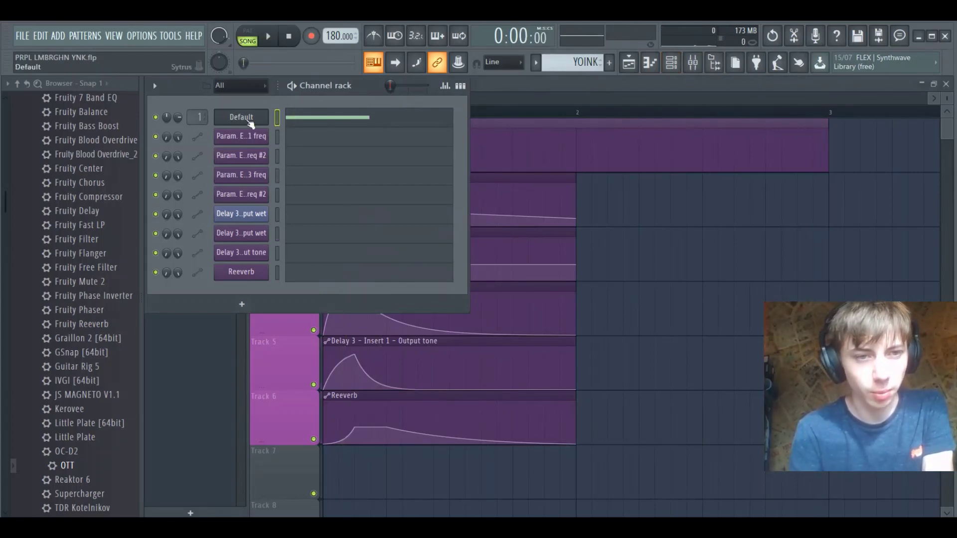
# Step: Reopen Sytrus and step through operators 1, 2 and 3, ending on operator 3's triangle-wave page
pyautogui.click(252, 120)
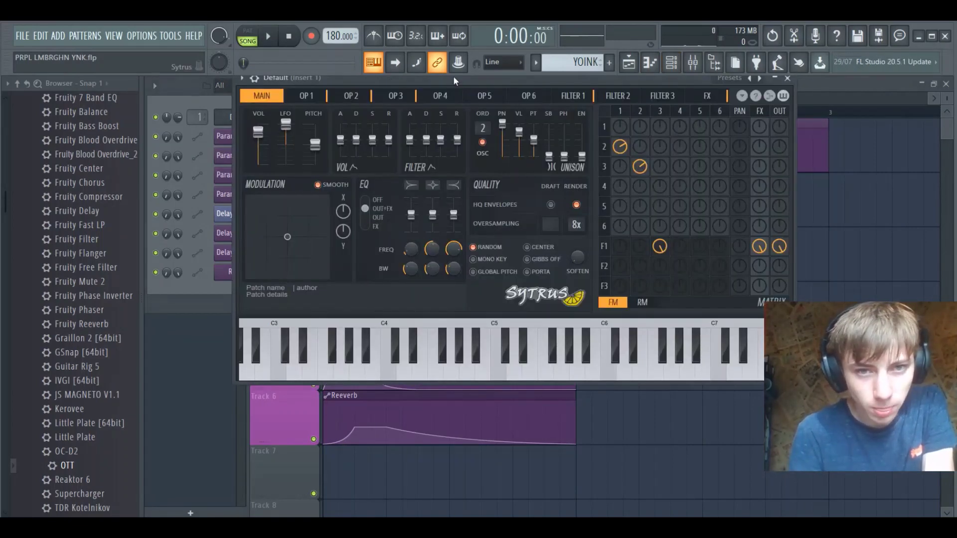
pyautogui.moveTo(454, 79); pyautogui.dragTo(475, 100)
pyautogui.click(329, 121)
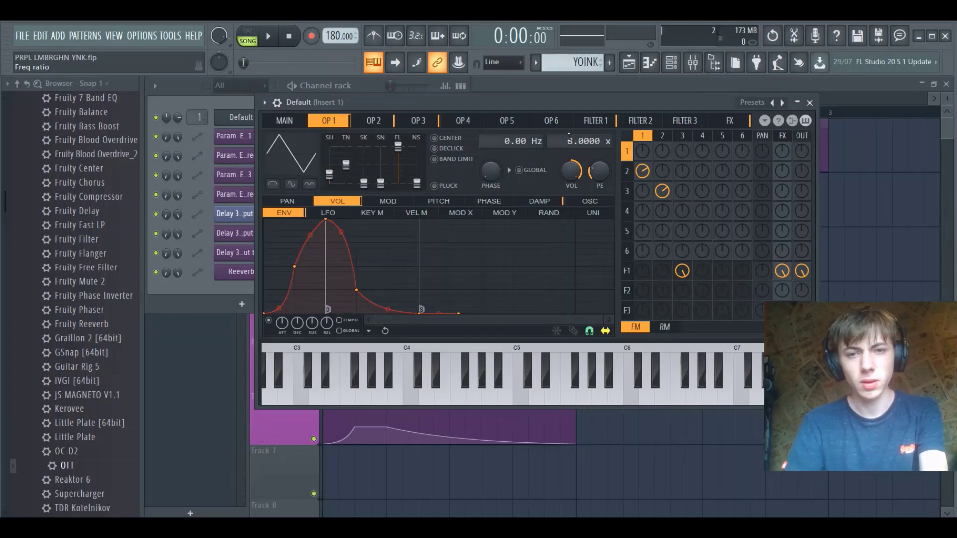
pyautogui.click(380, 122)
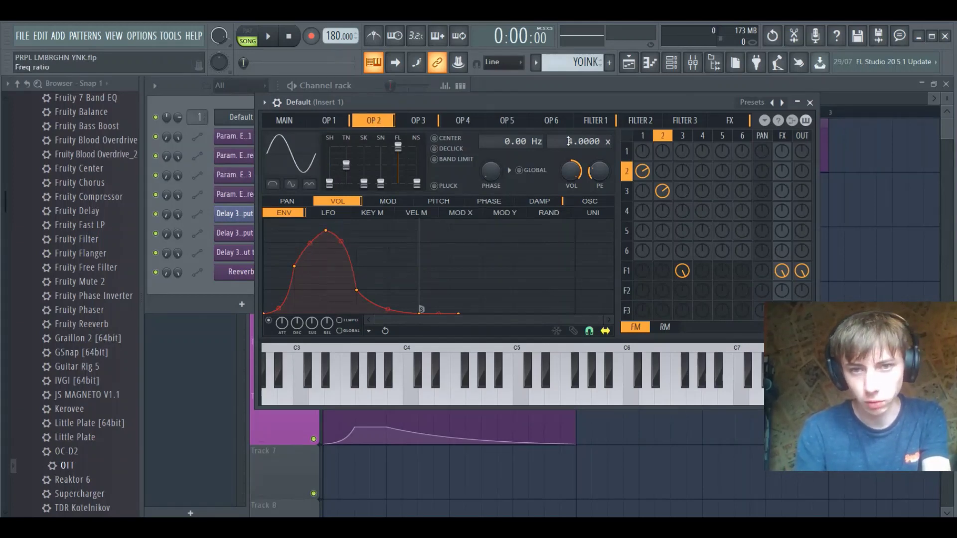
pyautogui.click(419, 122)
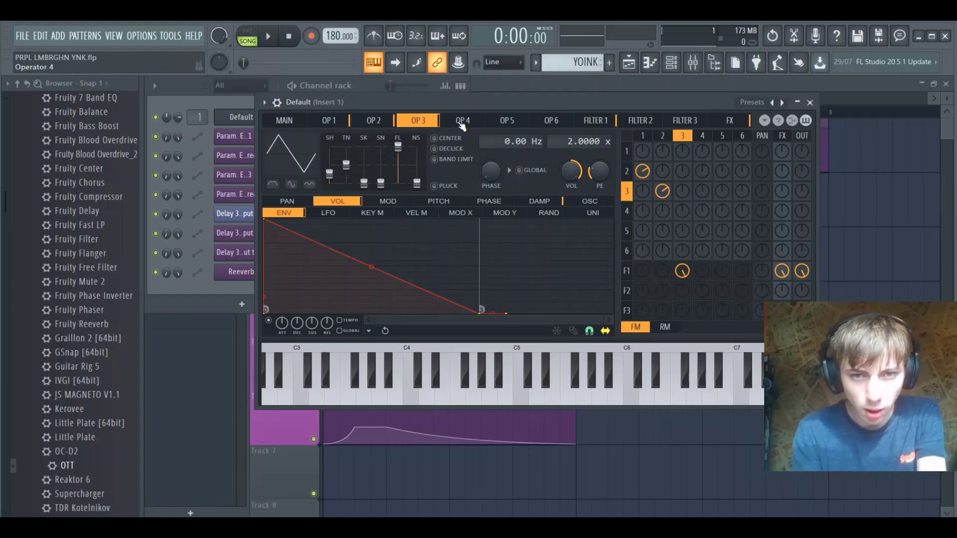
# Step: Revisit operator 1 and zoom its envelope, then view operator 2's sine wave at 4.0000 ratio
pyautogui.click(334, 121)
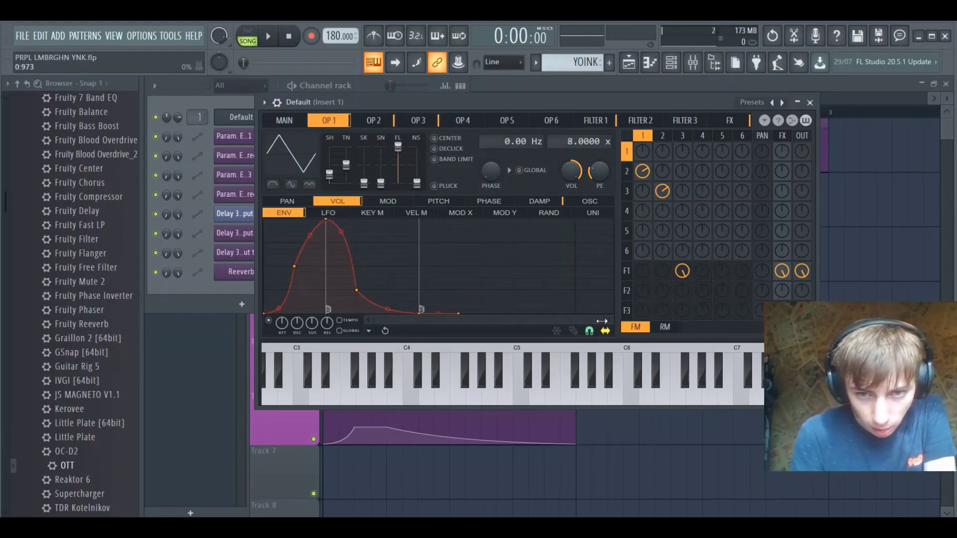
pyautogui.moveTo(602, 321); pyautogui.dragTo(505, 325)
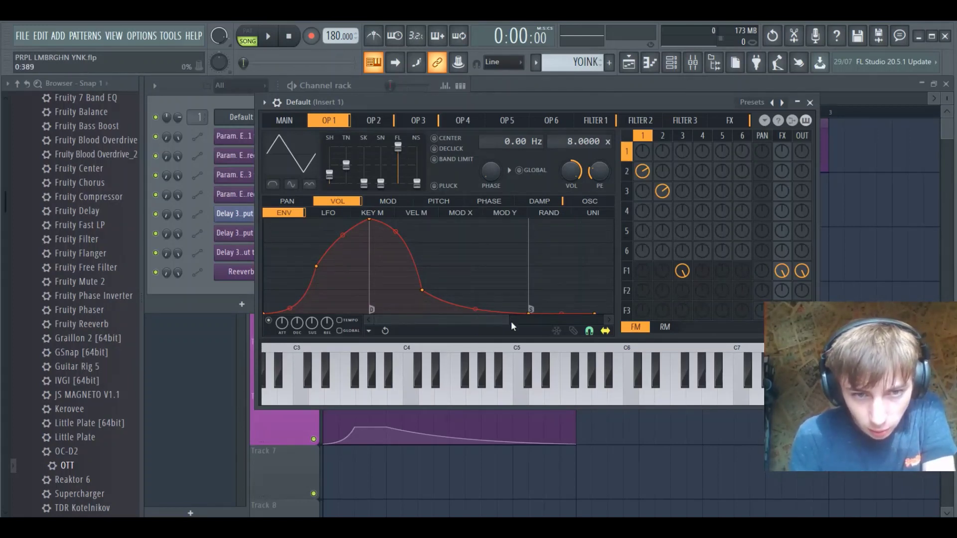
pyautogui.click(374, 121)
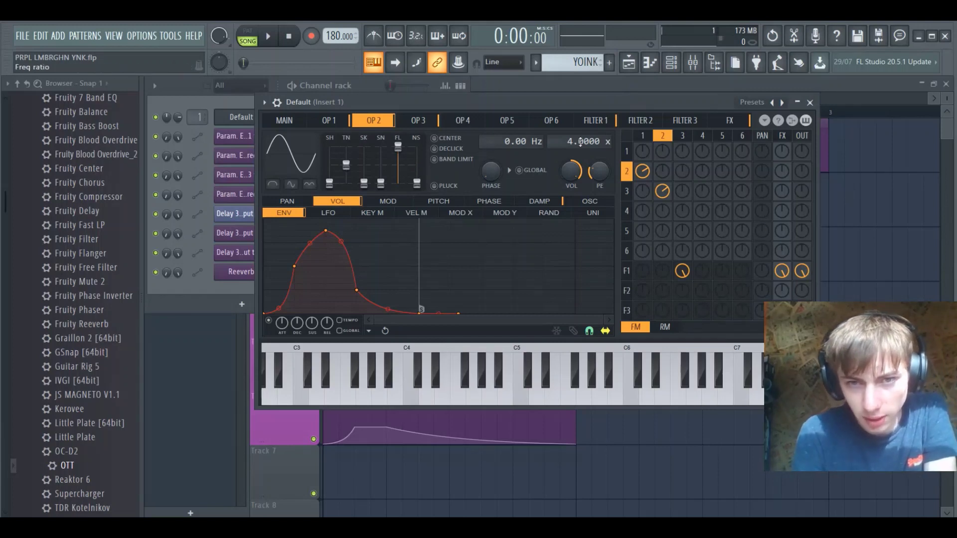
pyautogui.click(598, 121)
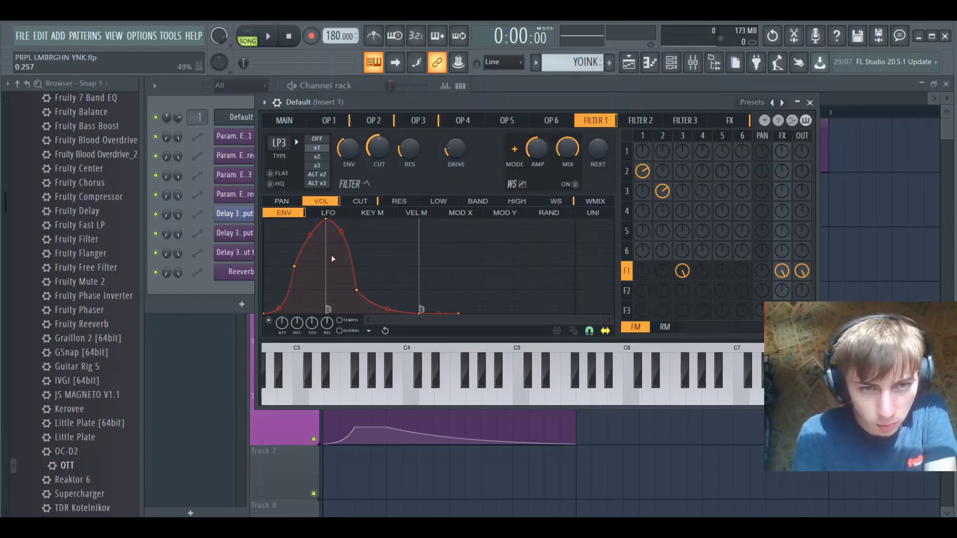
pyautogui.click(425, 123)
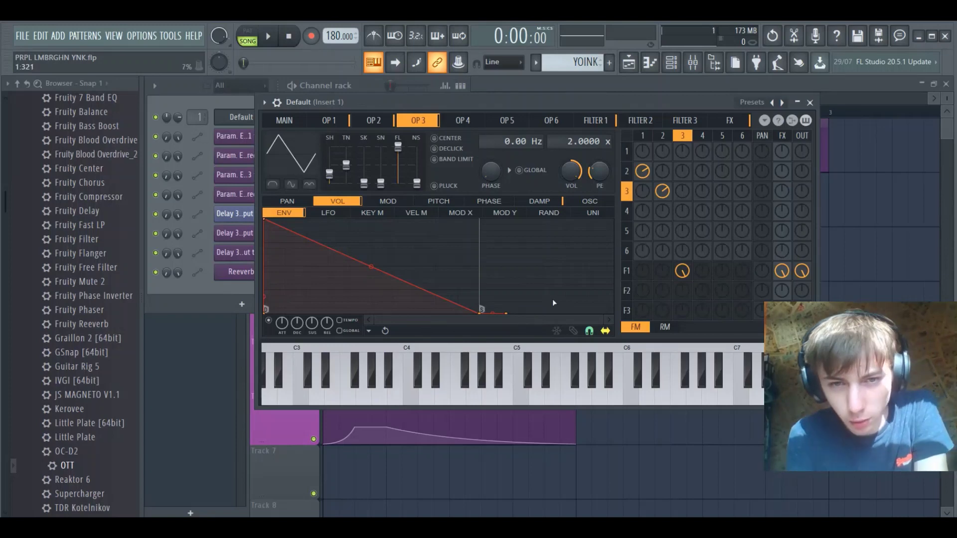
pyautogui.click(596, 120)
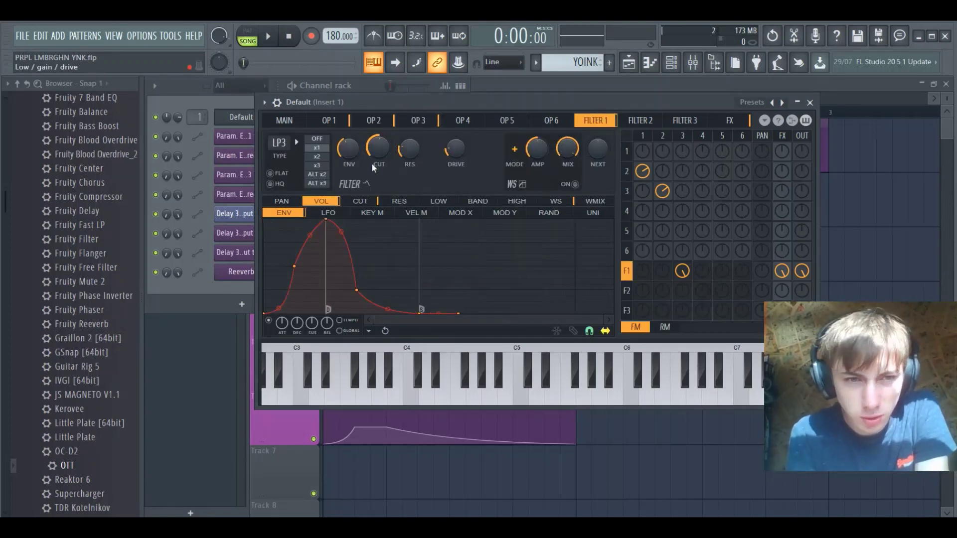
pyautogui.scroll(-5, 279, 143)
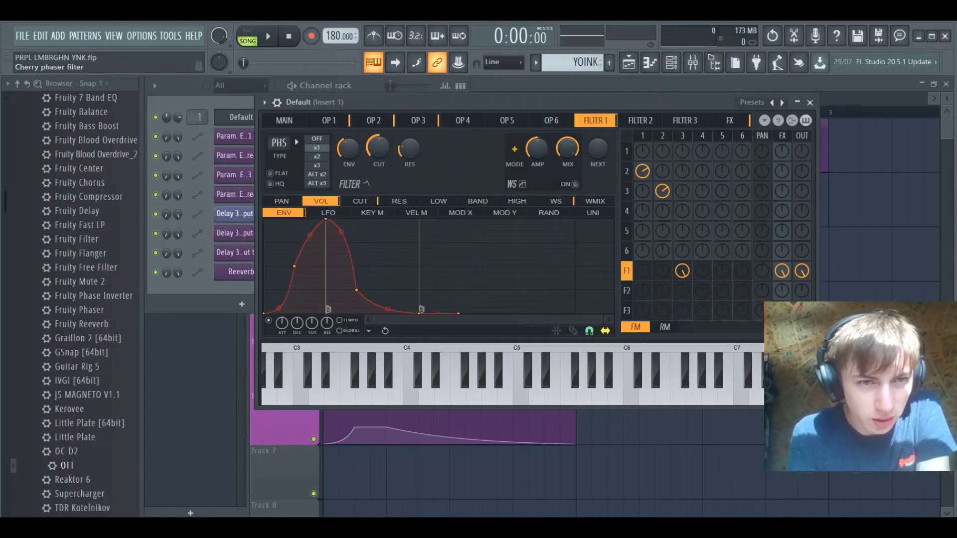
pyautogui.scroll(5, 279, 142)
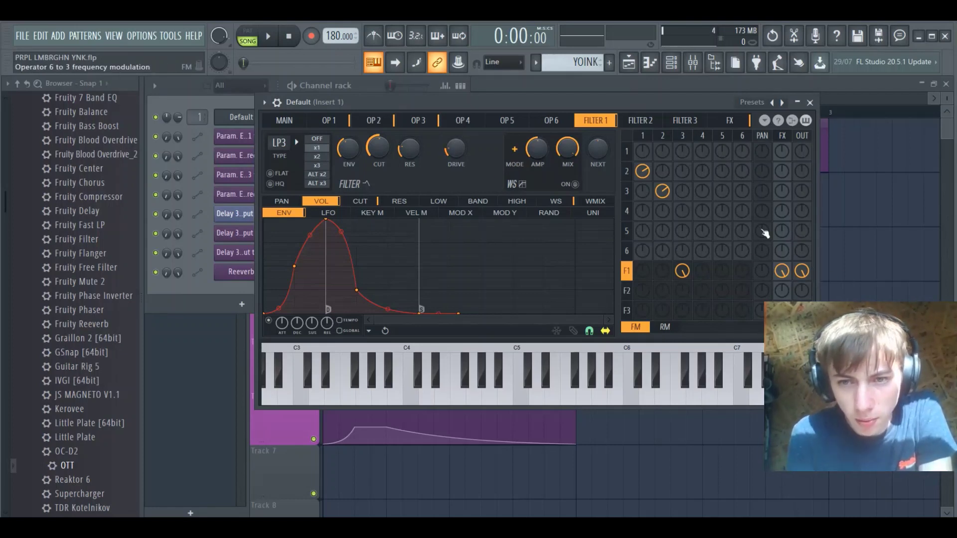
# Step: Check the Sytrus FX page, then return to the Main page
pyautogui.click(729, 122)
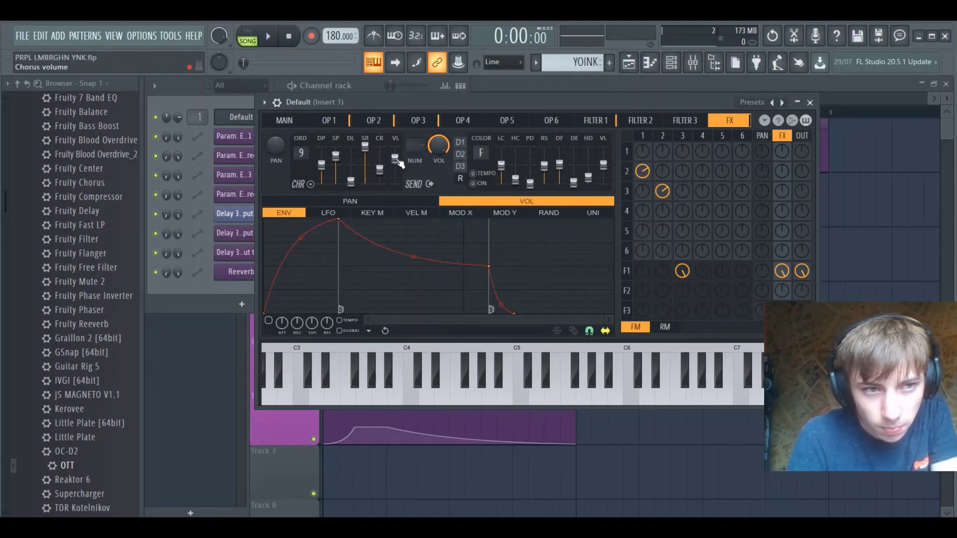
pyautogui.click(276, 122)
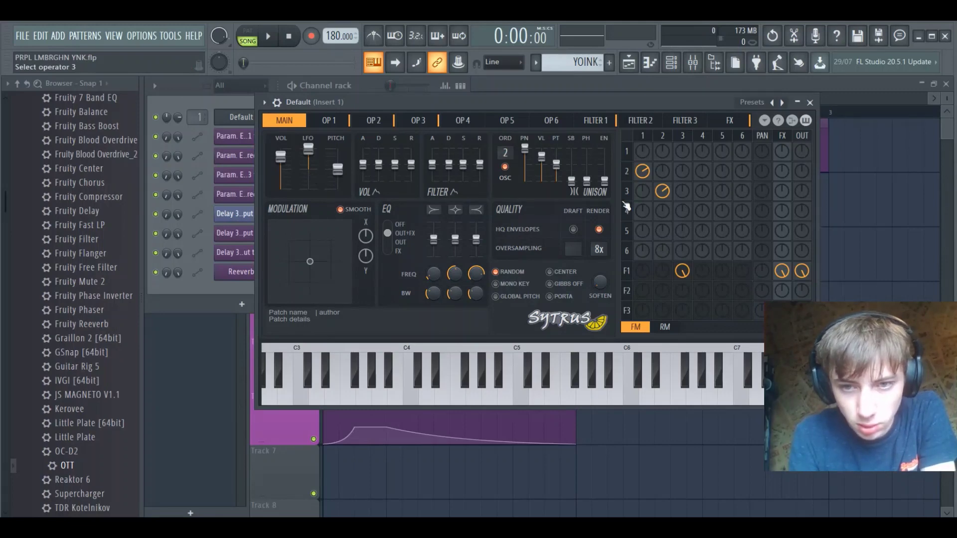
# Step: Close Sytrus and the channel rack, then start song playback
pyautogui.click(810, 102)
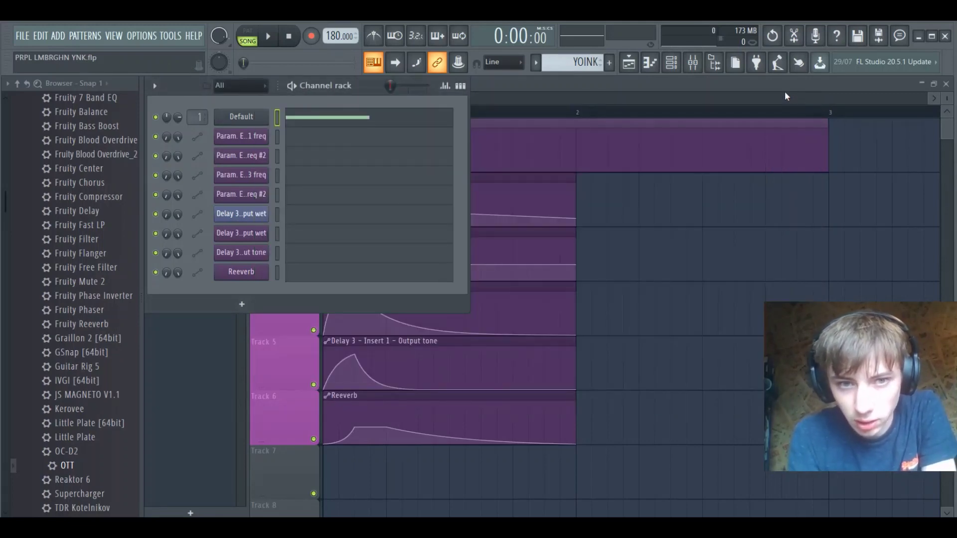
pyautogui.press('space')
pyautogui.press('F6')
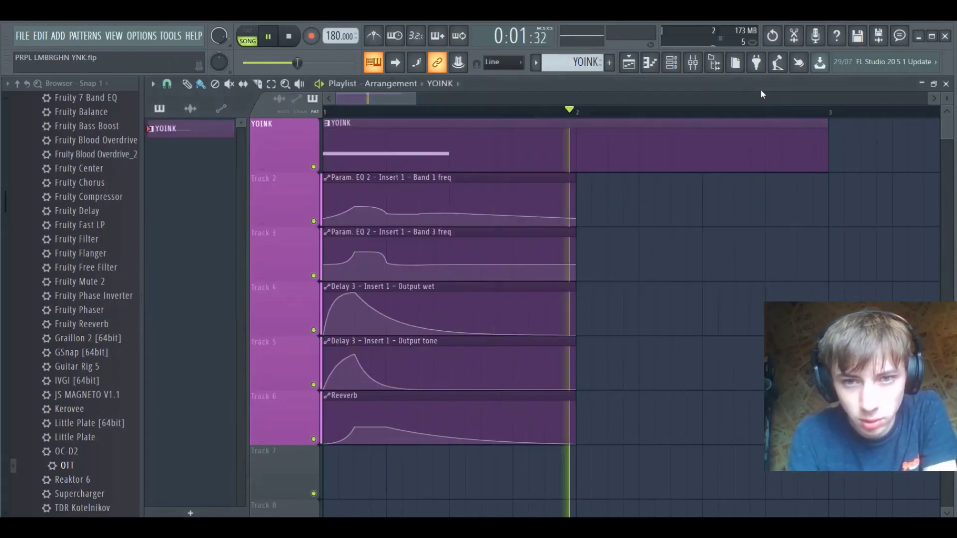
# Step: Inspect the Fruity parametric EQ 2 in Insert 1's effect chain
pyautogui.click(694, 64)
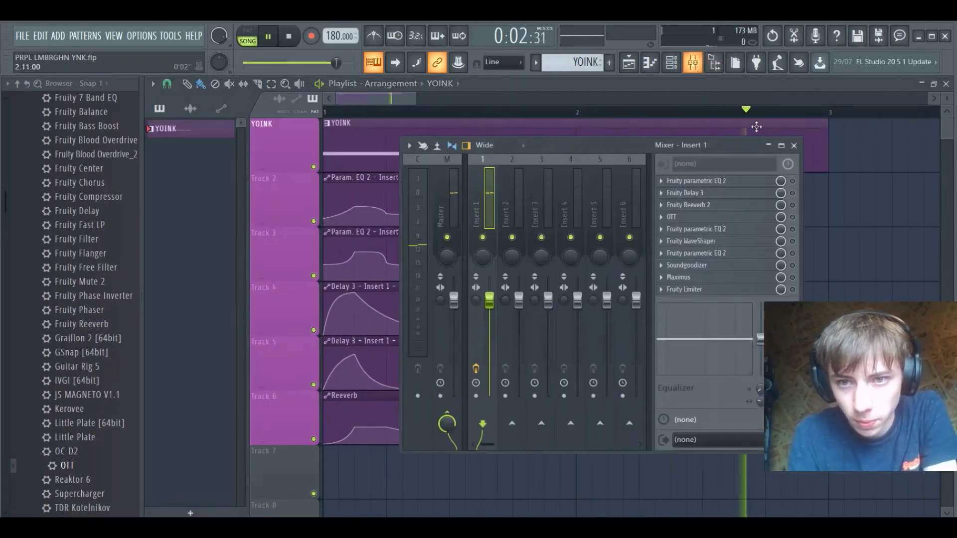
pyautogui.click(763, 184)
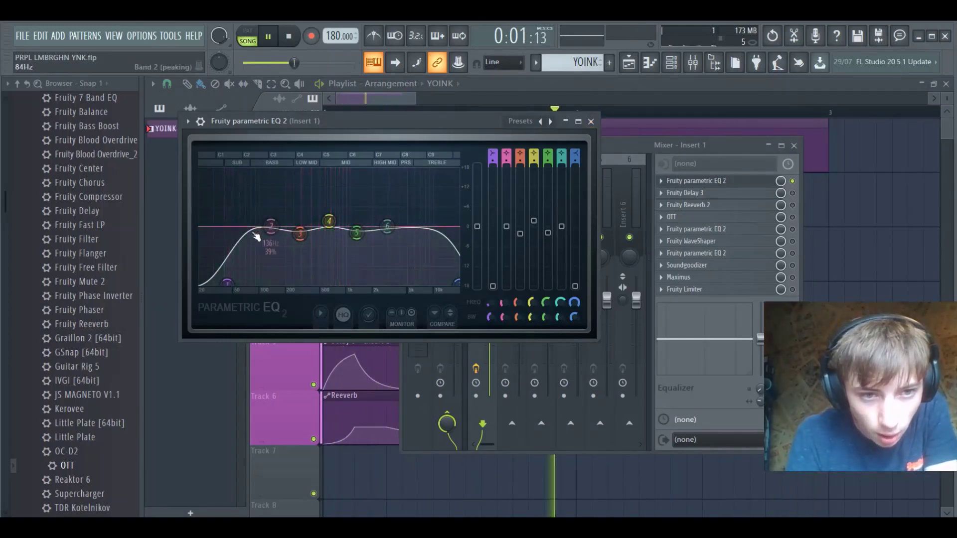
pyautogui.click(592, 122)
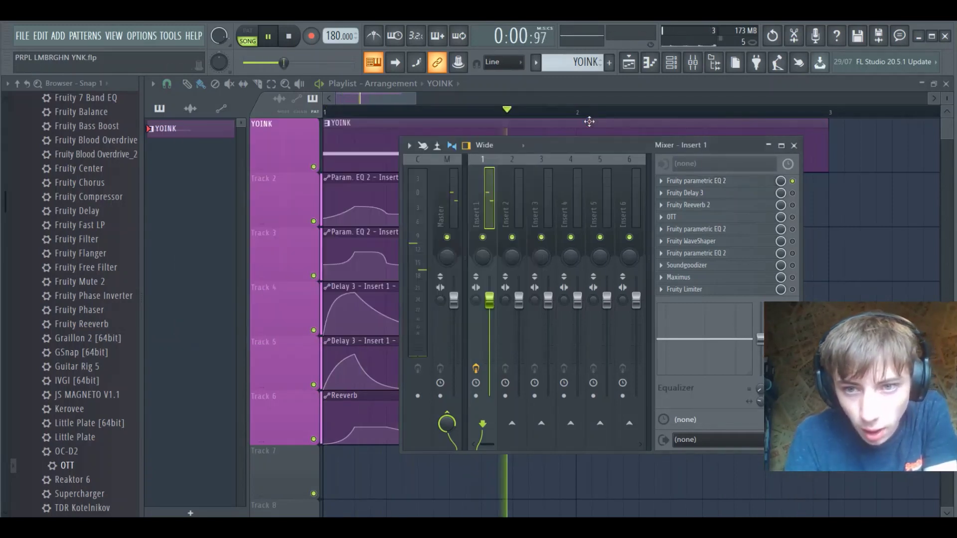
# Step: Enable Fruity Delay 3 on Insert 1 and raise its wet level slightly
pyautogui.click(793, 194)
pyautogui.click(741, 197)
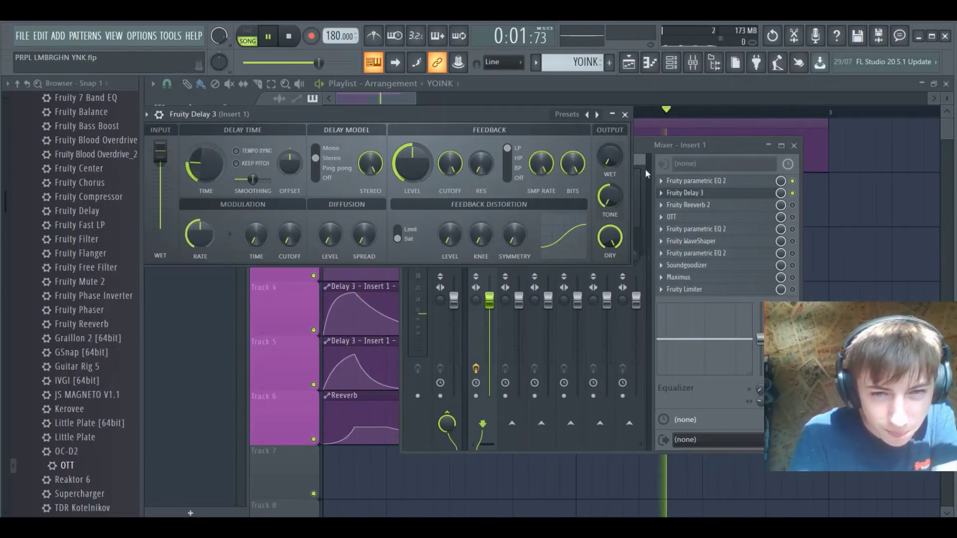
pyautogui.scroll(2, 616, 160)
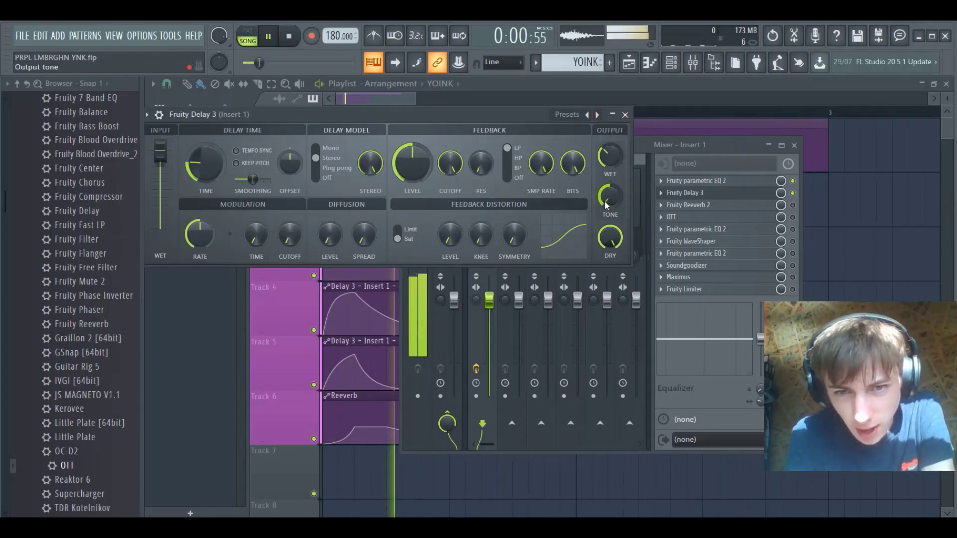
pyautogui.click(625, 115)
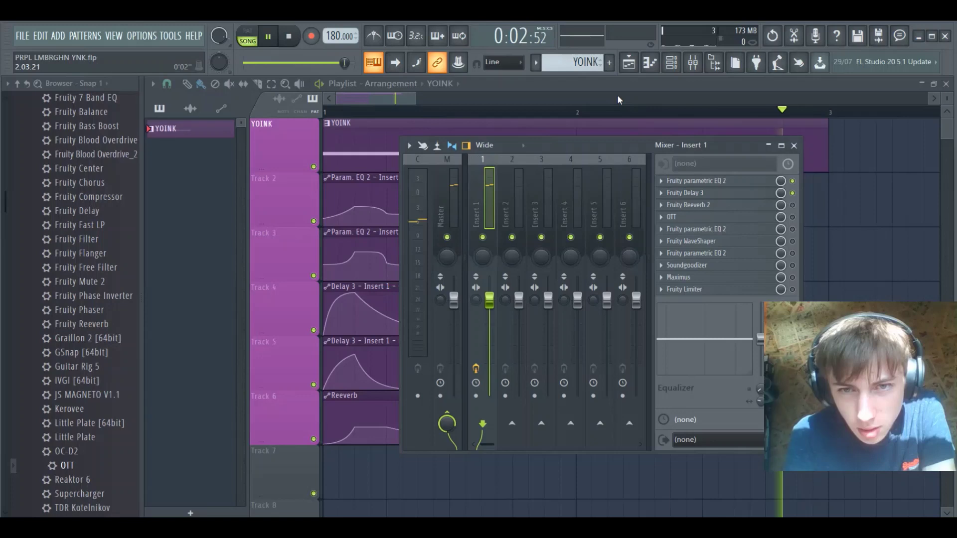
pyautogui.click(615, 83)
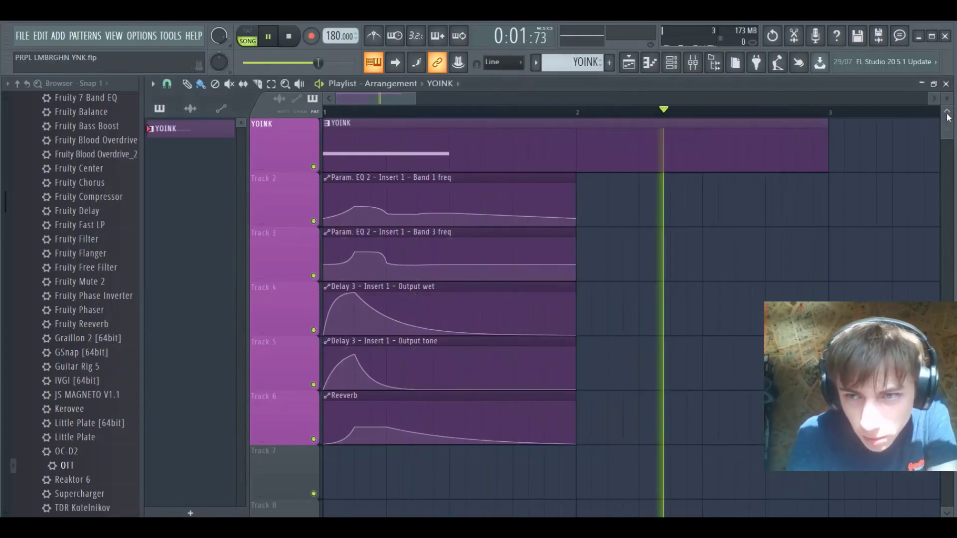
# Step: Compare with Delay 3 wet and tone automation muted, then bend both curves to stay high longer
pyautogui.scroll(-5, 949, 133)
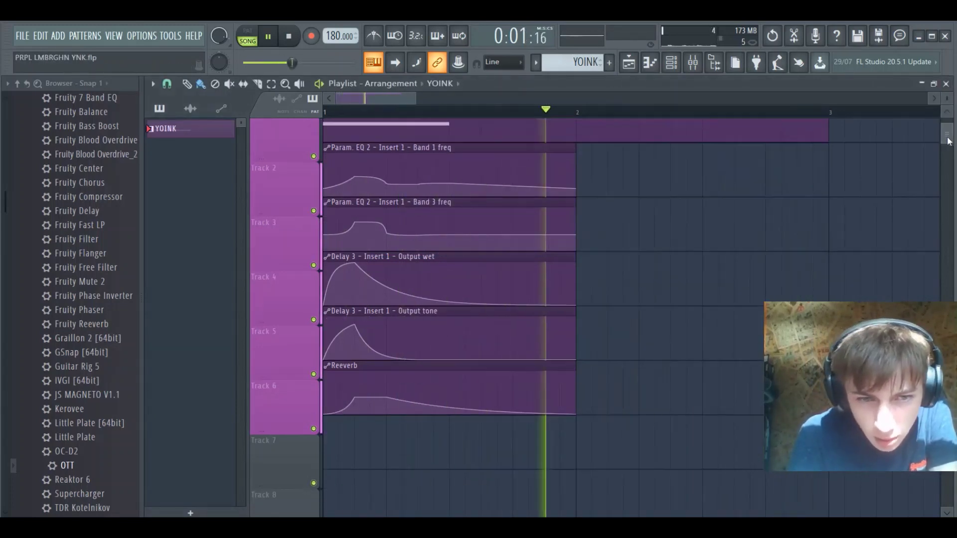
pyautogui.scroll(4, 823, 122)
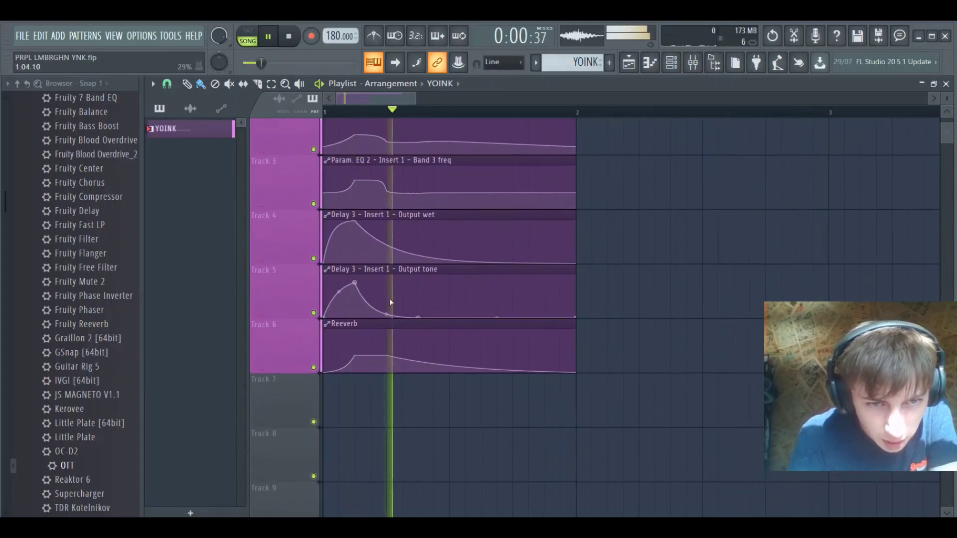
pyautogui.click(314, 259)
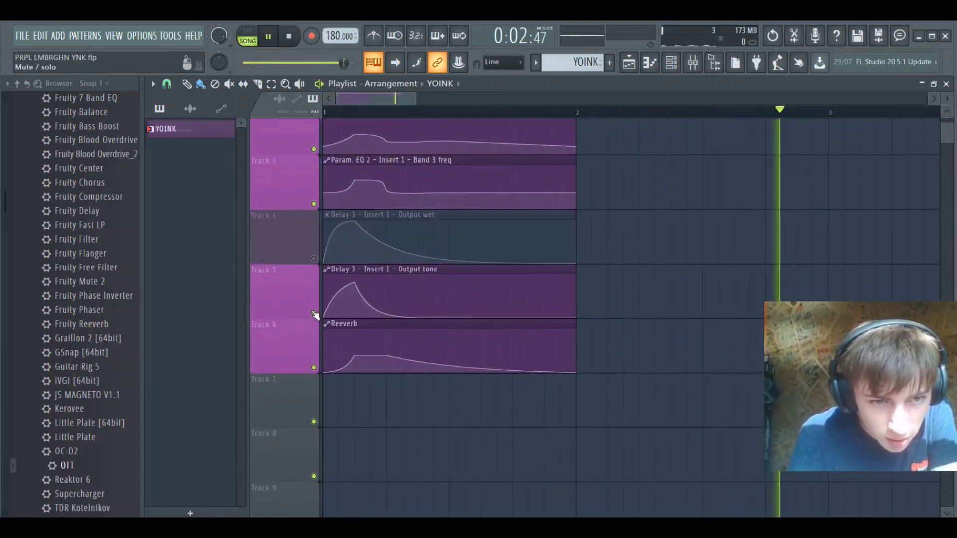
pyautogui.click(314, 313)
pyautogui.click(314, 258)
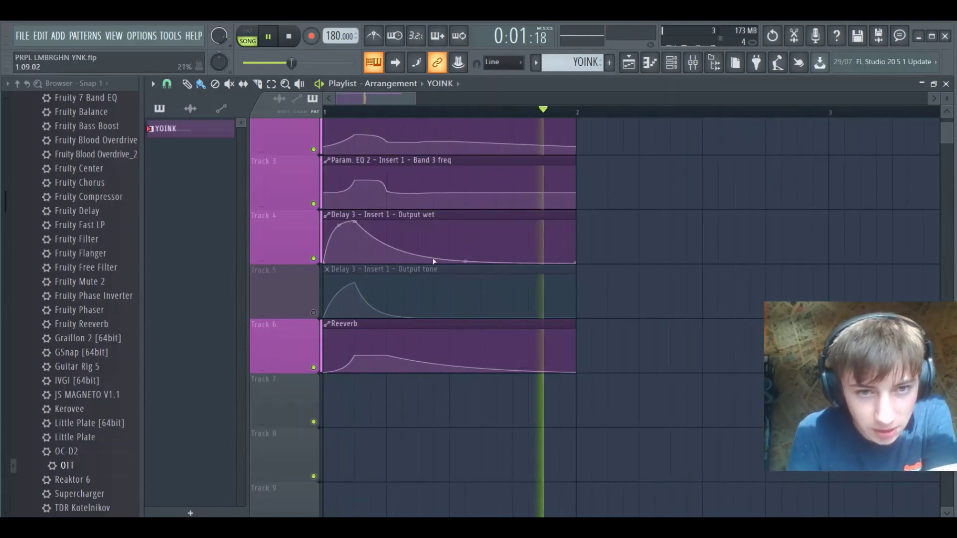
pyautogui.click(314, 313)
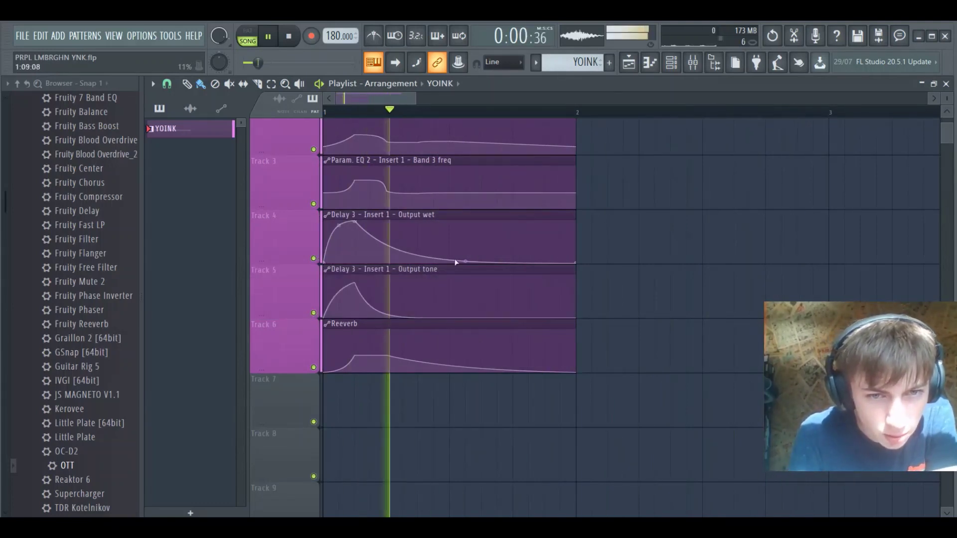
pyautogui.moveTo(465, 257)
pyautogui.mouseDown()
pyautogui.moveTo(465, 224)
pyautogui.moveTo(463, 249)
pyautogui.mouseUp()
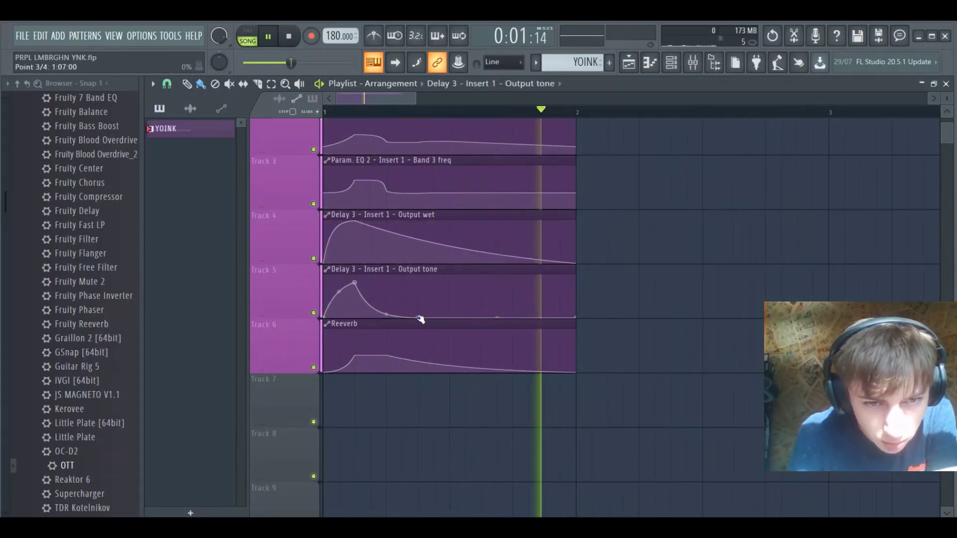
pyautogui.moveTo(387, 314)
pyautogui.mouseDown()
pyautogui.moveTo(387, 284)
pyautogui.moveTo(386, 313)
pyautogui.mouseUp()
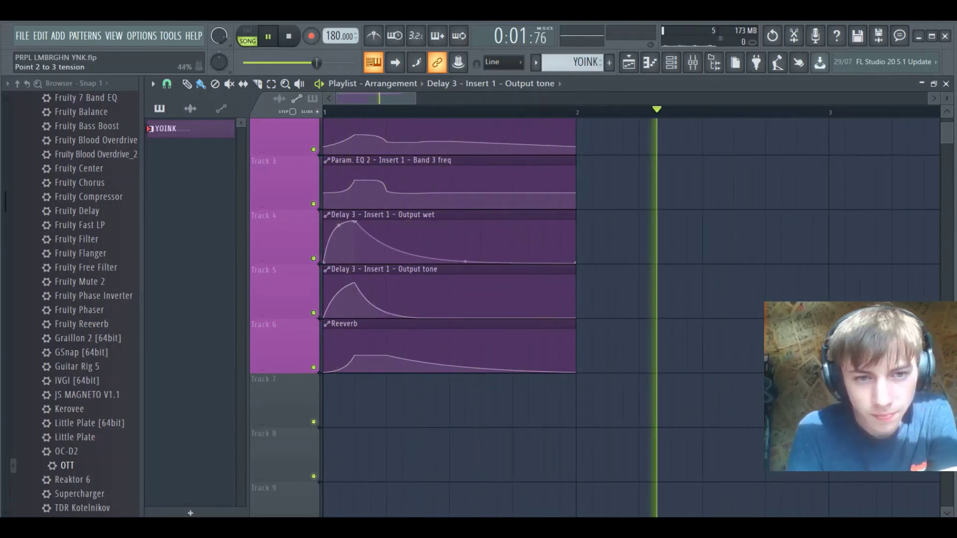
# Step: Open Fruity Reeverb 2 from the Insert 1 mixer
pyautogui.click(701, 61)
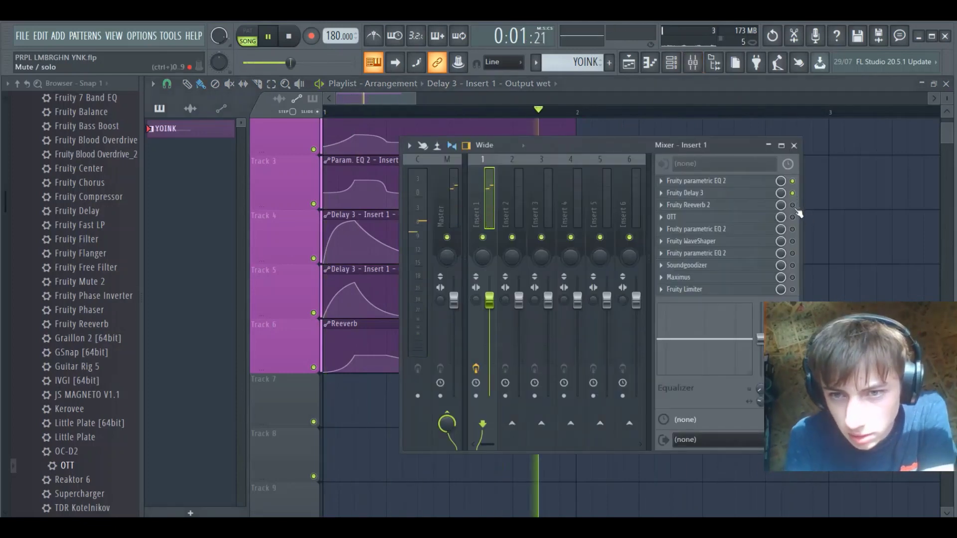
pyautogui.click(740, 206)
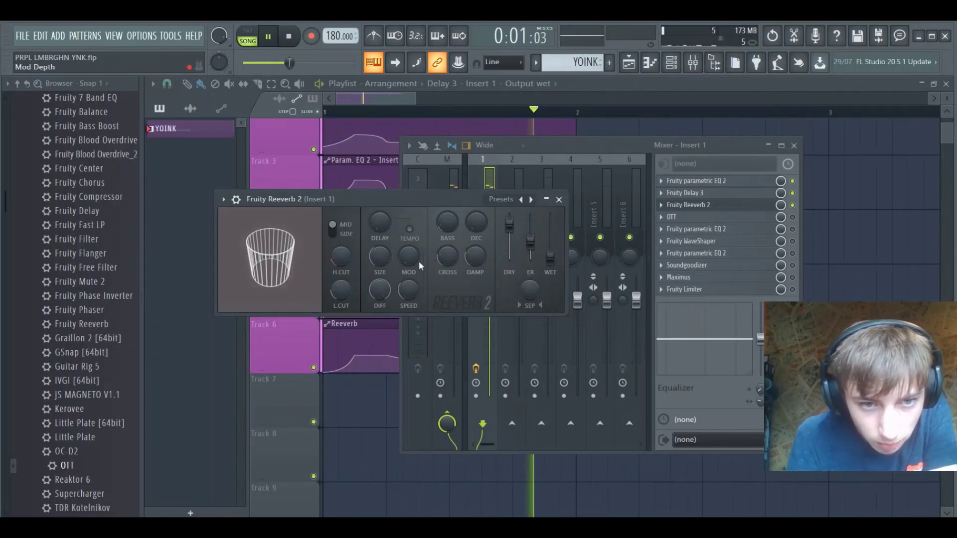
# Step: Close the reverb and briefly check the OTT settings
pyautogui.click(566, 201)
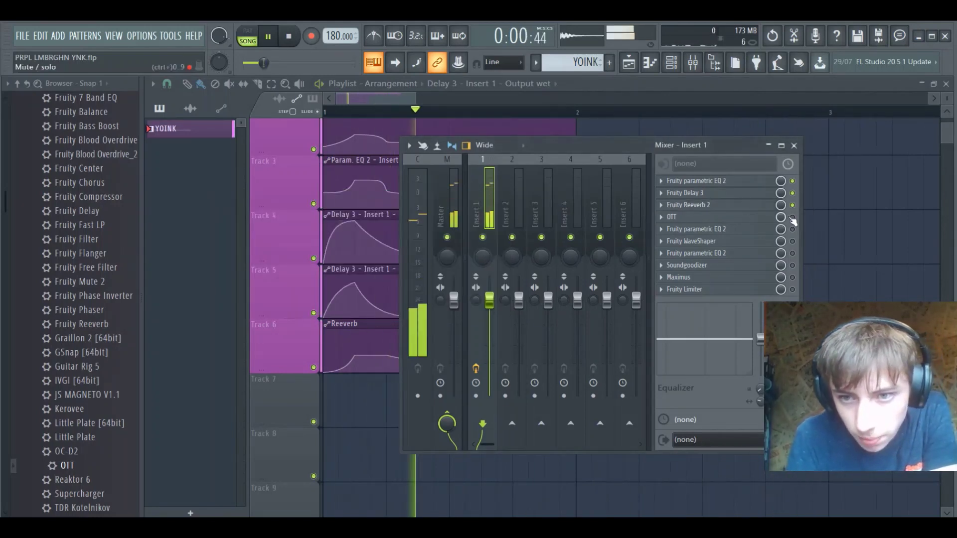
pyautogui.click(748, 219)
pyautogui.click(402, 225)
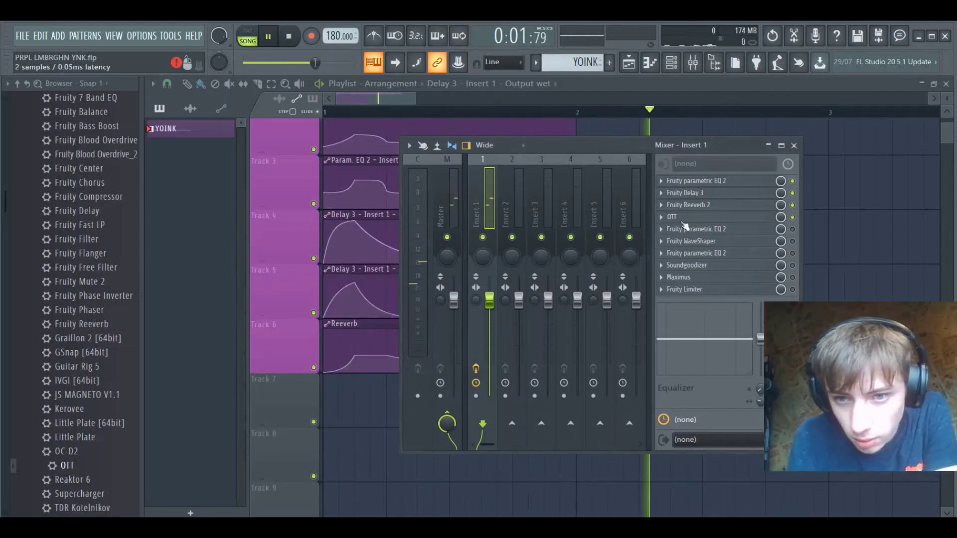
# Step: Open the second parametric EQ and move its band 1 low peak to a lower frequency
pyautogui.click(702, 230)
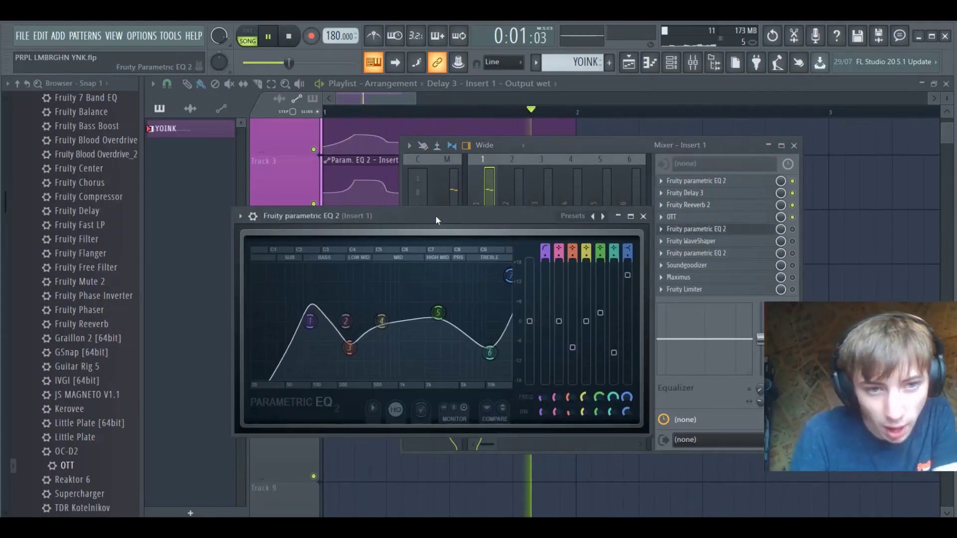
pyautogui.moveTo(436, 216); pyautogui.dragTo(423, 142)
pyautogui.moveTo(286, 246); pyautogui.dragTo(358, 247)
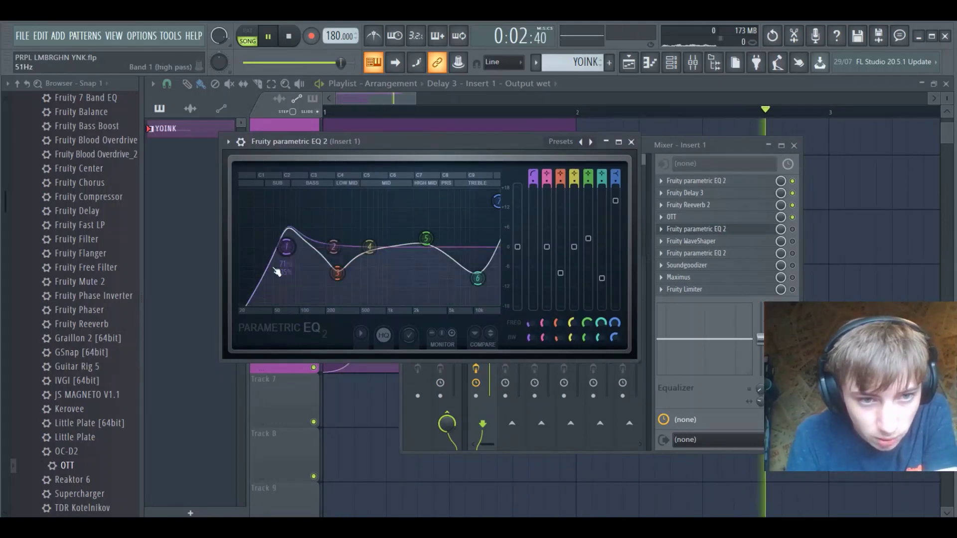
pyautogui.moveTo(282, 255)
pyautogui.mouseDown()
pyautogui.moveTo(252, 254)
pyautogui.moveTo(286, 246)
pyautogui.mouseUp()
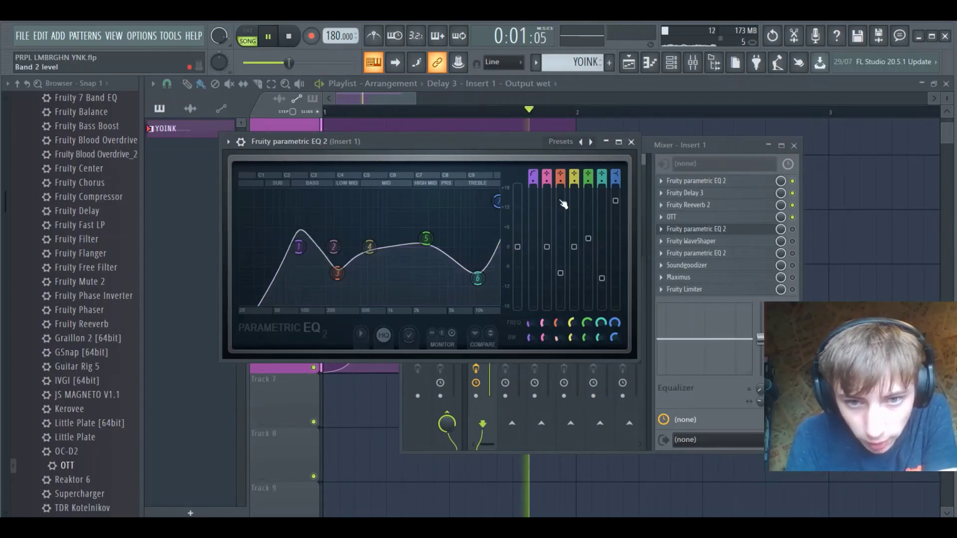
# Step: Reopen the Insert 1 mixer, enable the slot 5 EQ and slot 6 Fruity WaveShaper, and view the WaveShaper curve
pyautogui.press('F12')
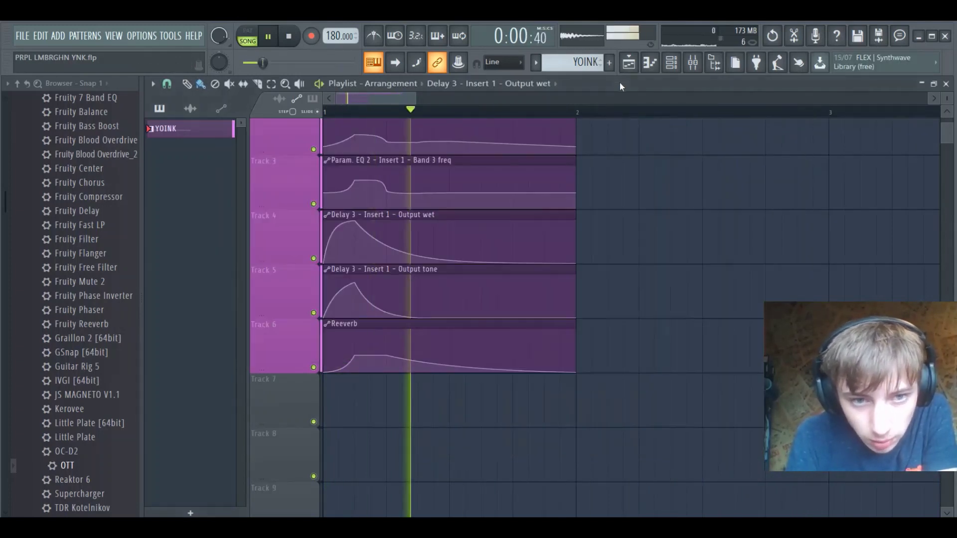
pyautogui.click(948, 114)
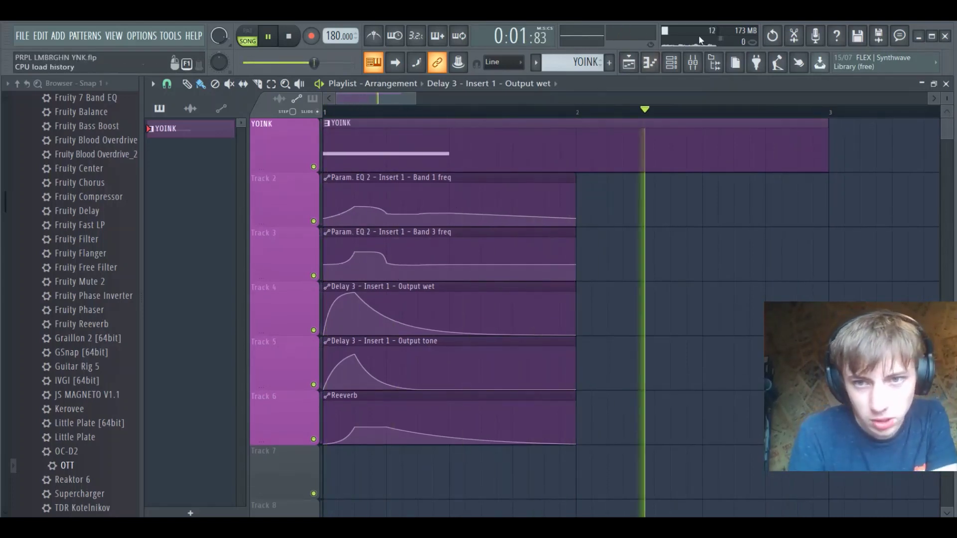
pyautogui.click(693, 64)
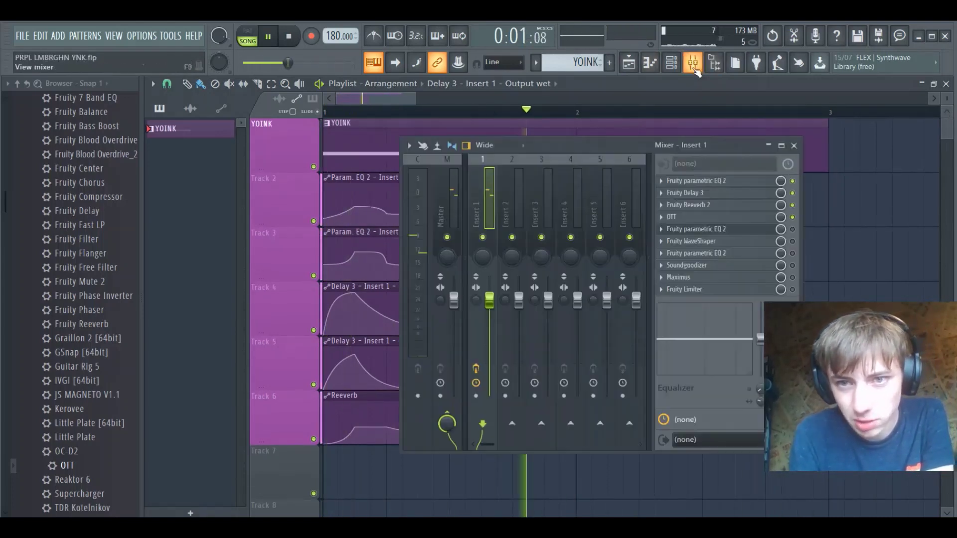
pyautogui.click(794, 230)
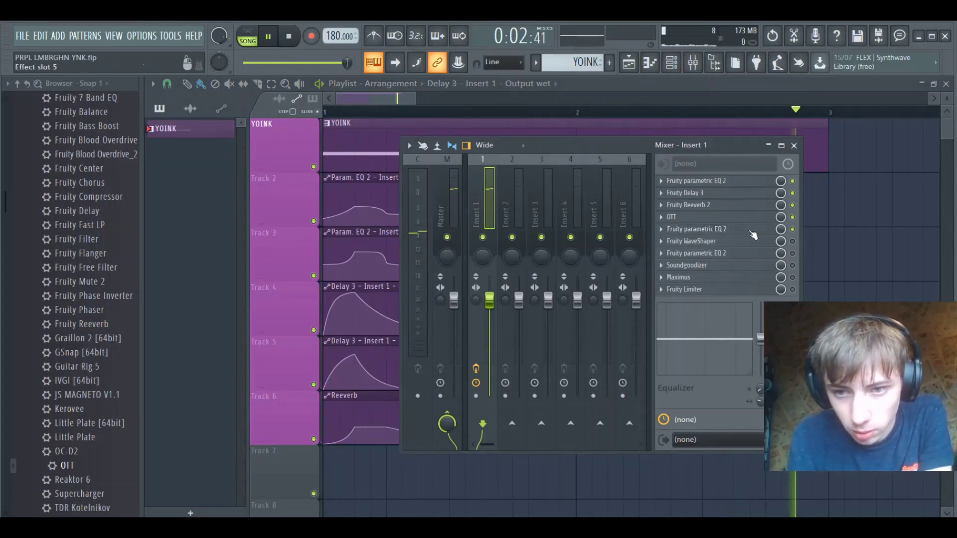
pyautogui.click(697, 229)
pyautogui.click(632, 143)
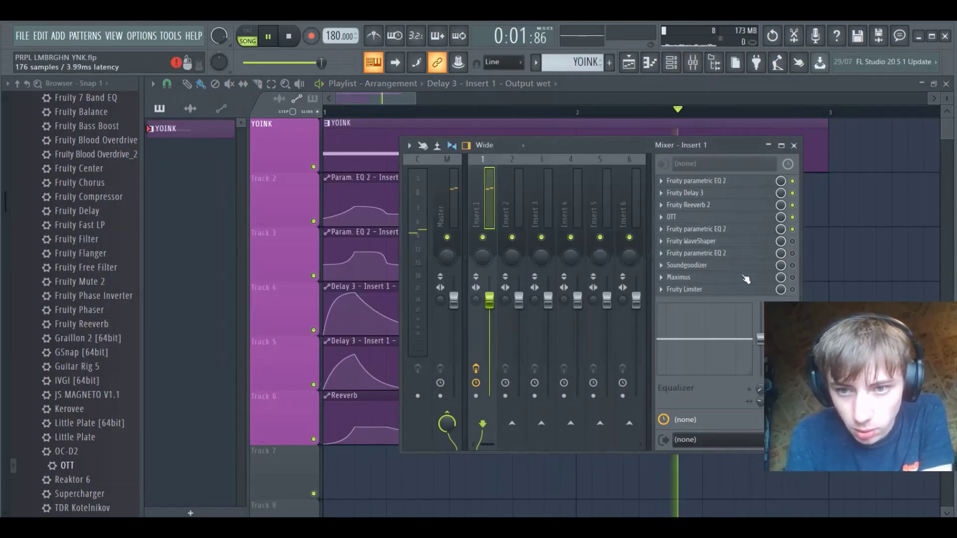
pyautogui.click(793, 242)
pyautogui.click(765, 242)
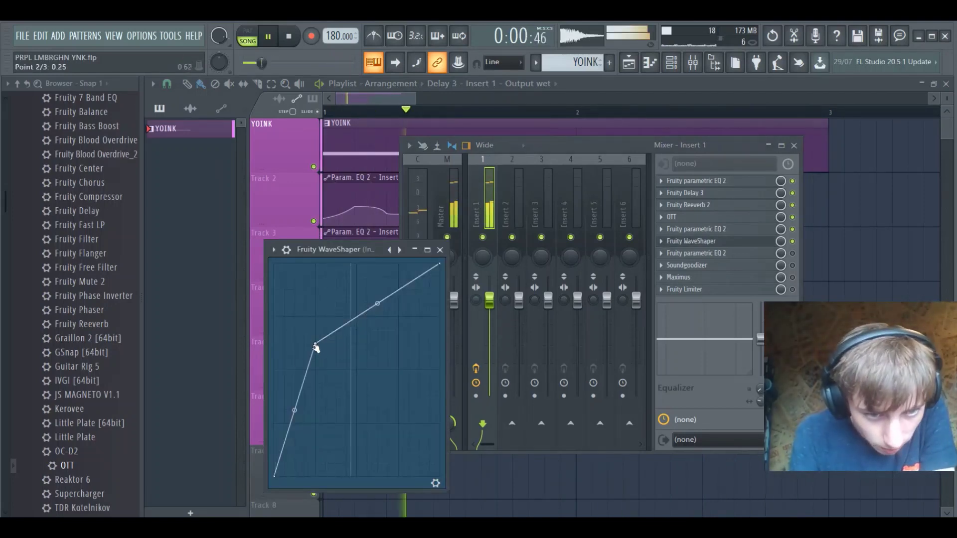
# Step: Close WaveShaper and switch on the third parametric EQ in mixer slot 7
pyautogui.click(441, 251)
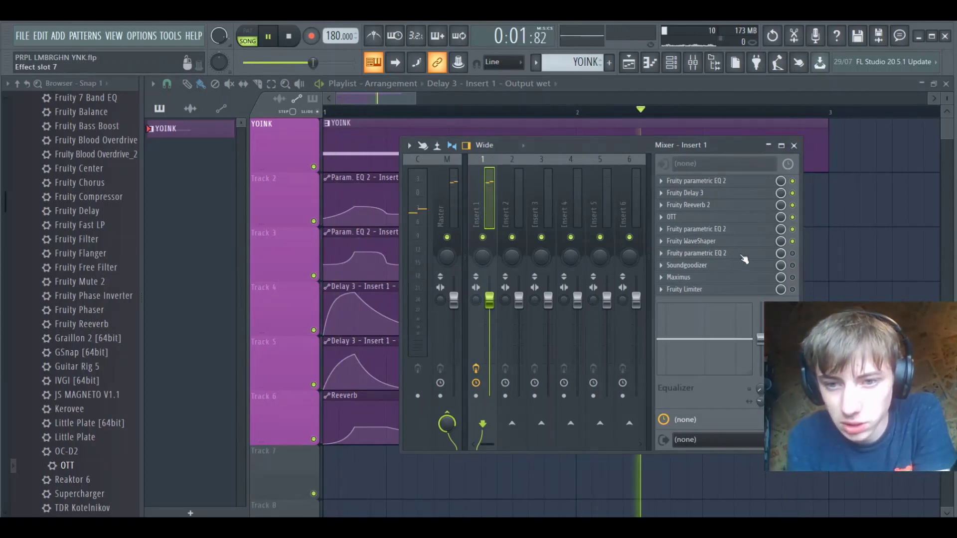
pyautogui.click(743, 255)
pyautogui.click(793, 256)
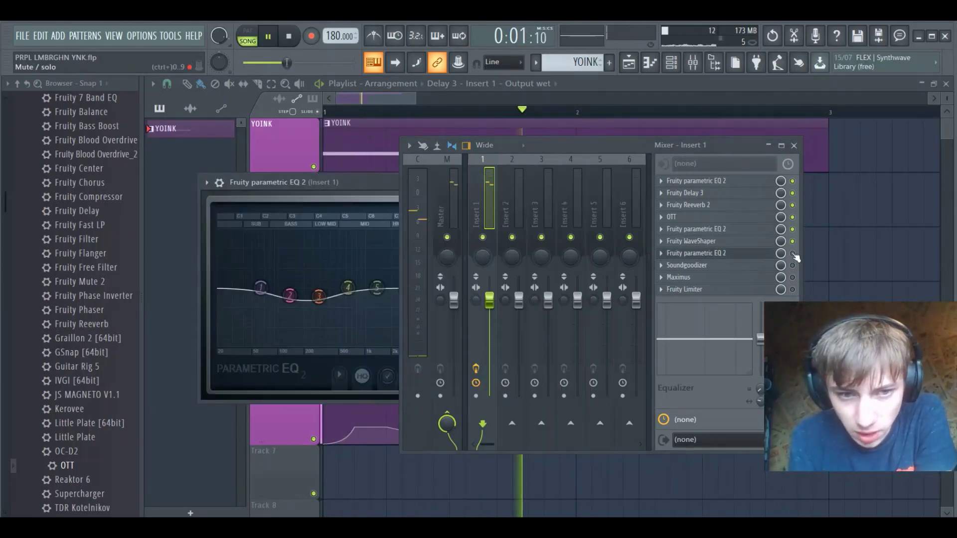
pyautogui.click(397, 195)
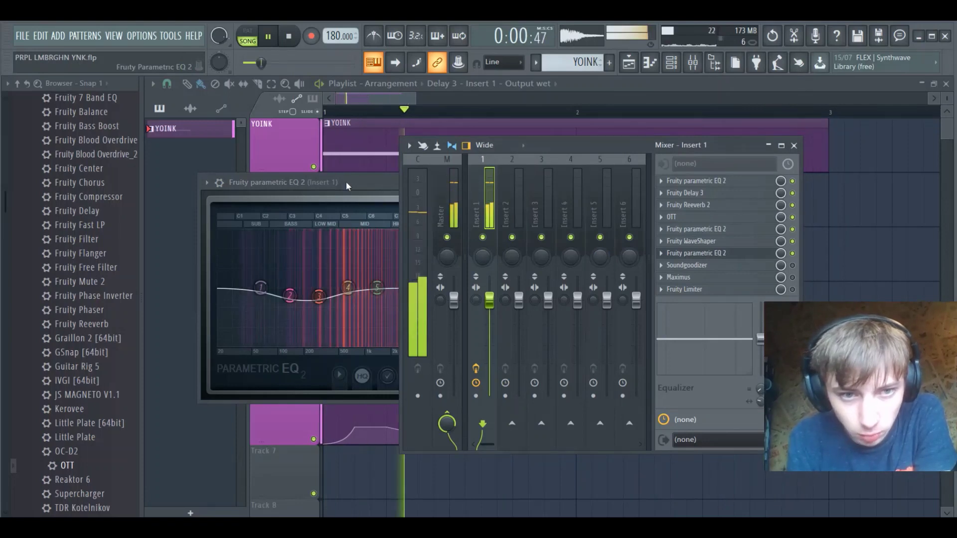
pyautogui.click(609, 183)
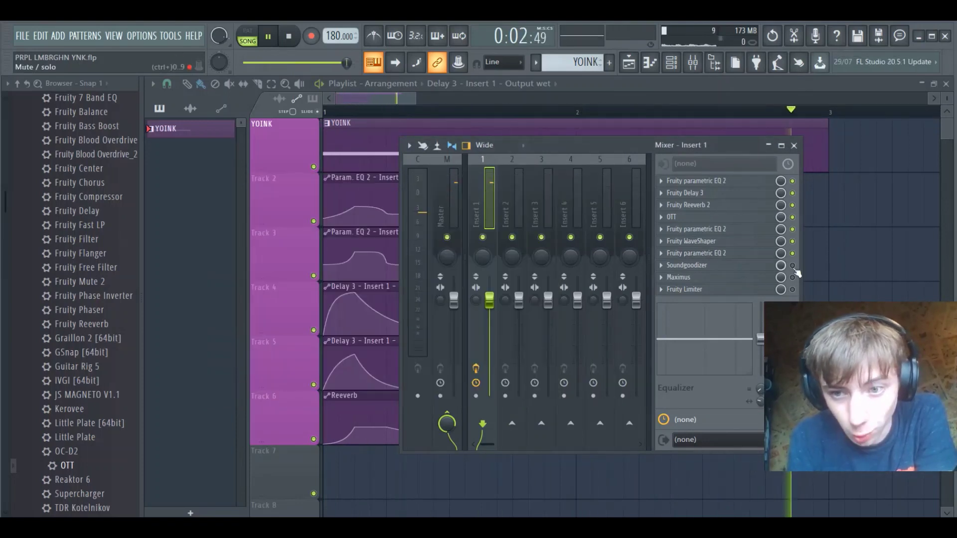
# Step: Enable the Soundgoodizer on Insert 1, then close the mixer
pyautogui.click(792, 265)
pyautogui.click(763, 265)
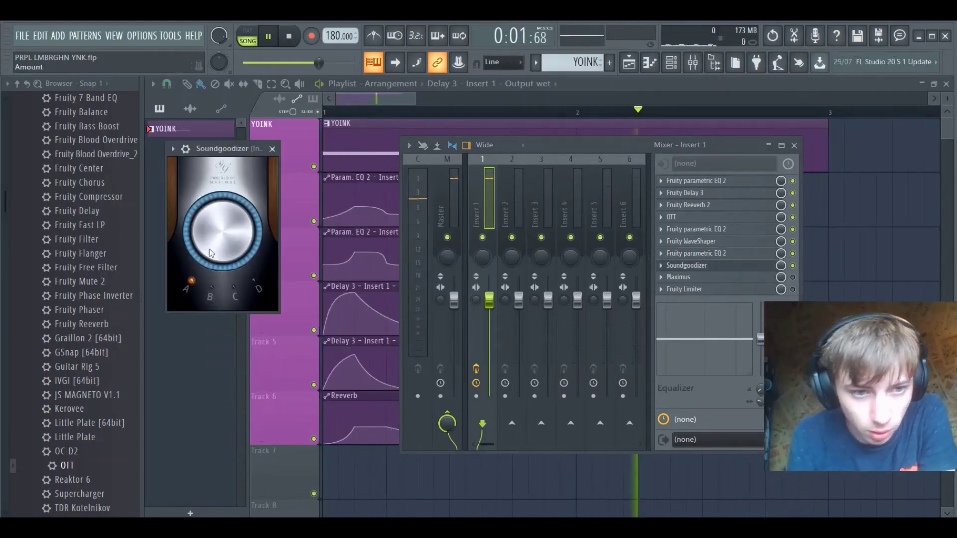
pyautogui.click(272, 148)
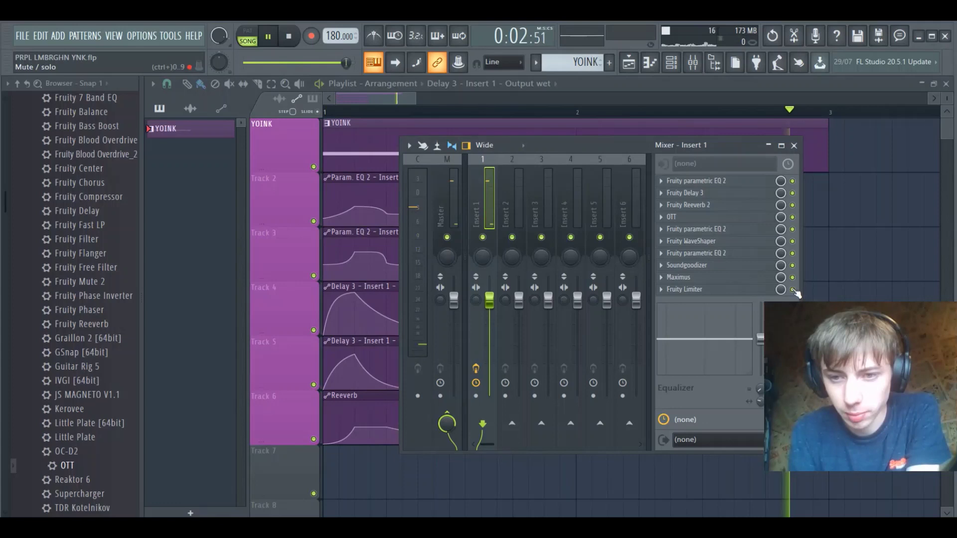
pyautogui.click(794, 145)
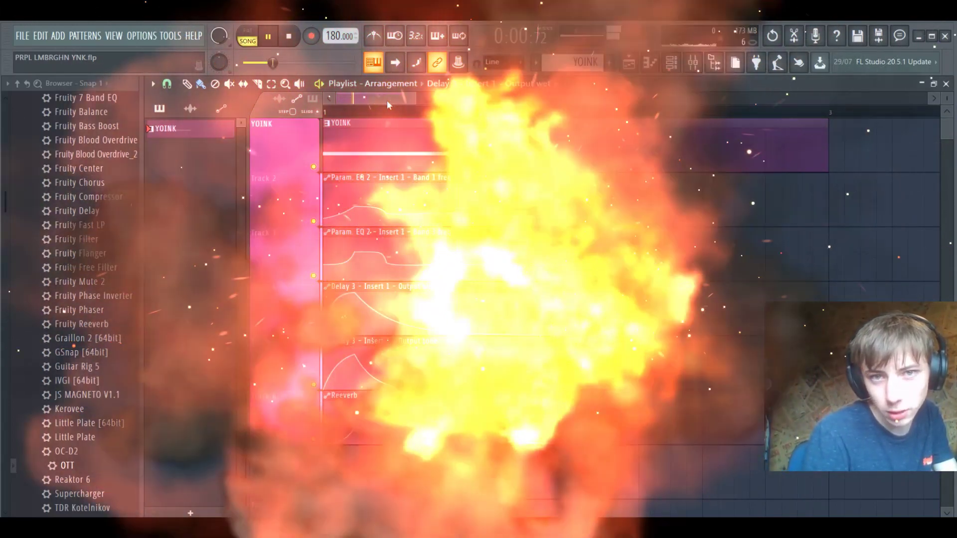
# Step: Stop playback at 0:00:00 and zoom the playlist out over the YOINK arrangement
pyautogui.press('space')
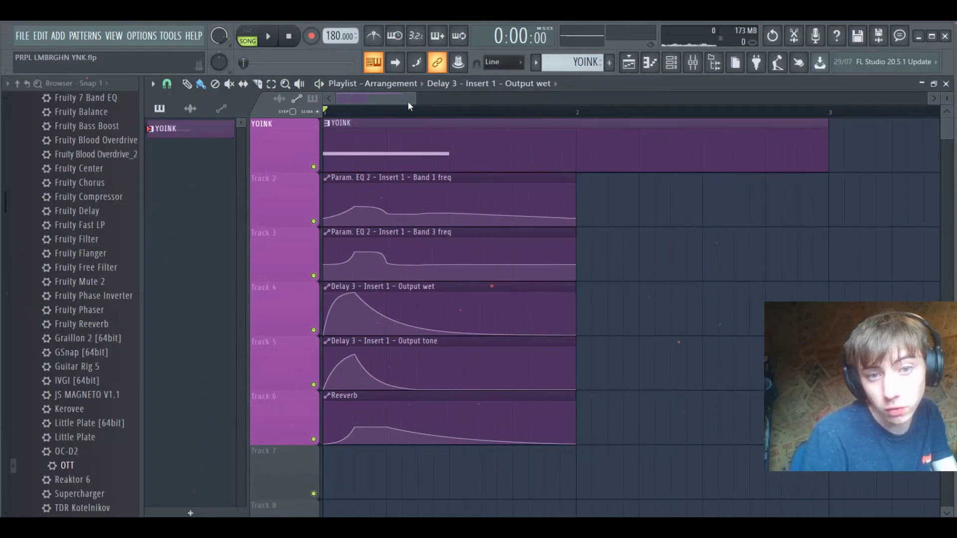
pyautogui.moveTo(412, 101); pyautogui.dragTo(436, 103)
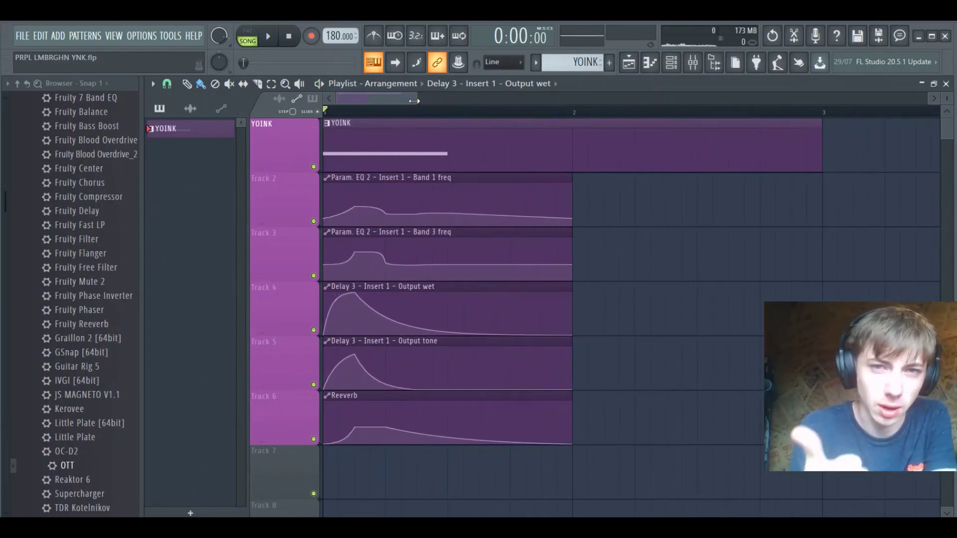